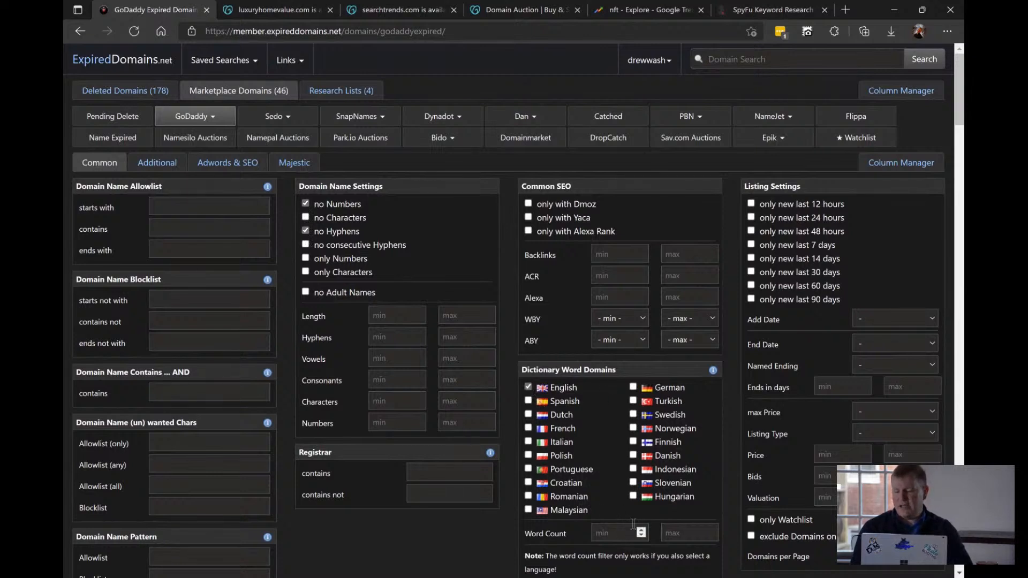
Set the Word Count filter for English dictionary word domains to a minimum of 1 and a maximum of 3
scroll(668, 522, down, 4)
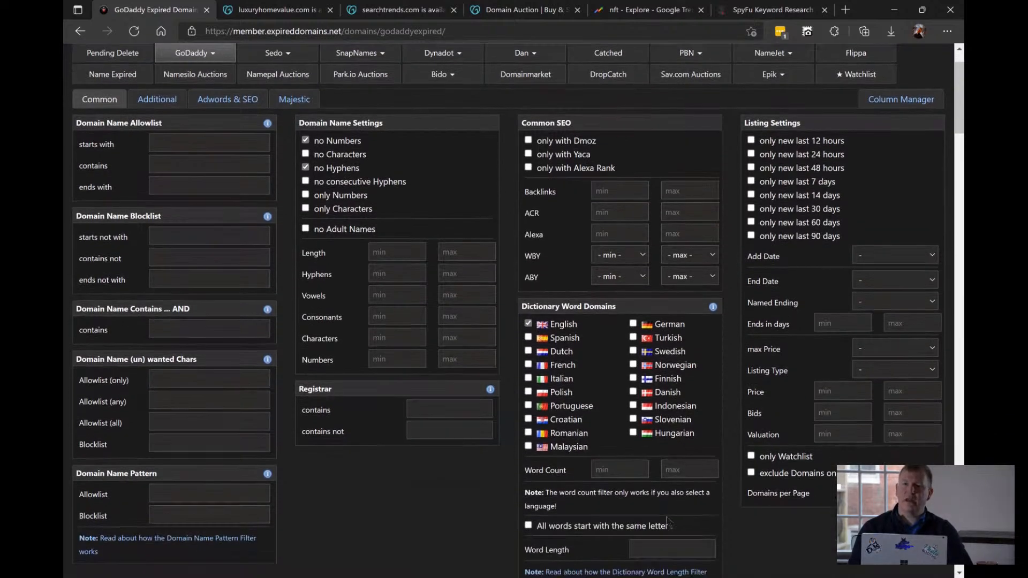
click(610, 334)
text(1)
click(681, 334)
text(3)
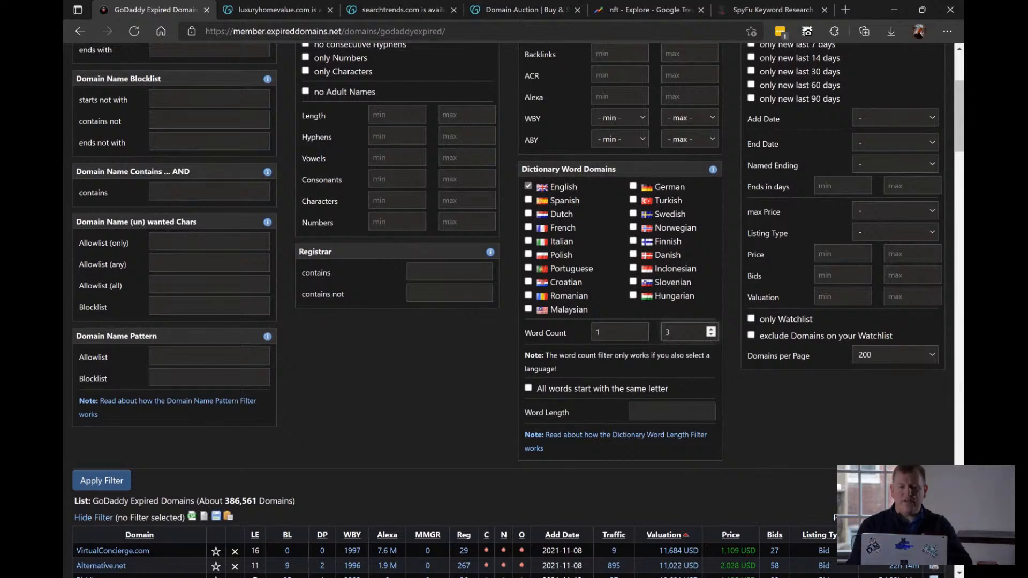
Limit the Original gTLDs filter to com in the additional filters and return to the common filters
click(313, 371)
scroll(312, 371, up, 2)
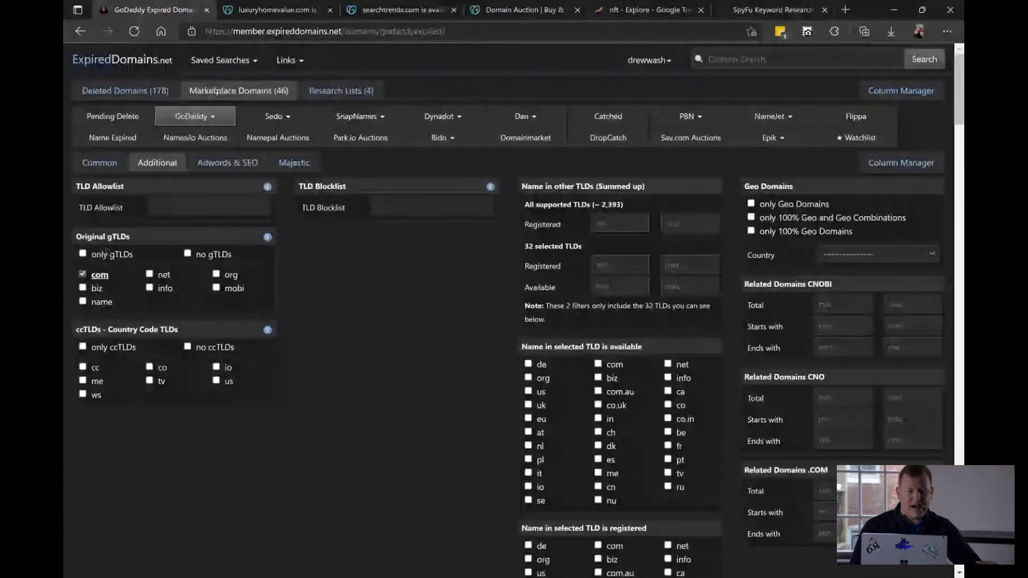
click(104, 167)
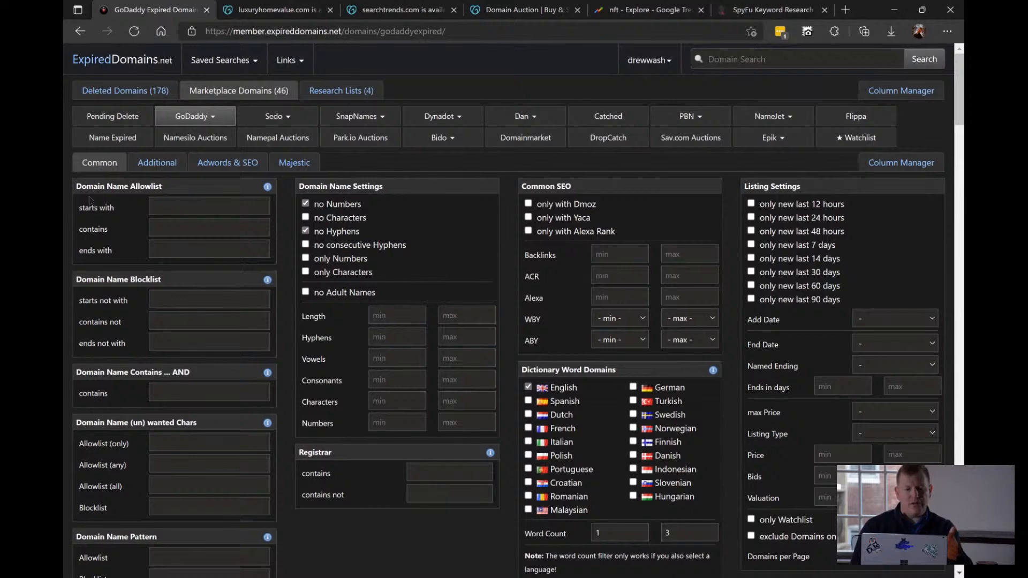
Set the "contains" field of the Domain Name Allowlist to "storage"
scroll(90, 201, up, 4)
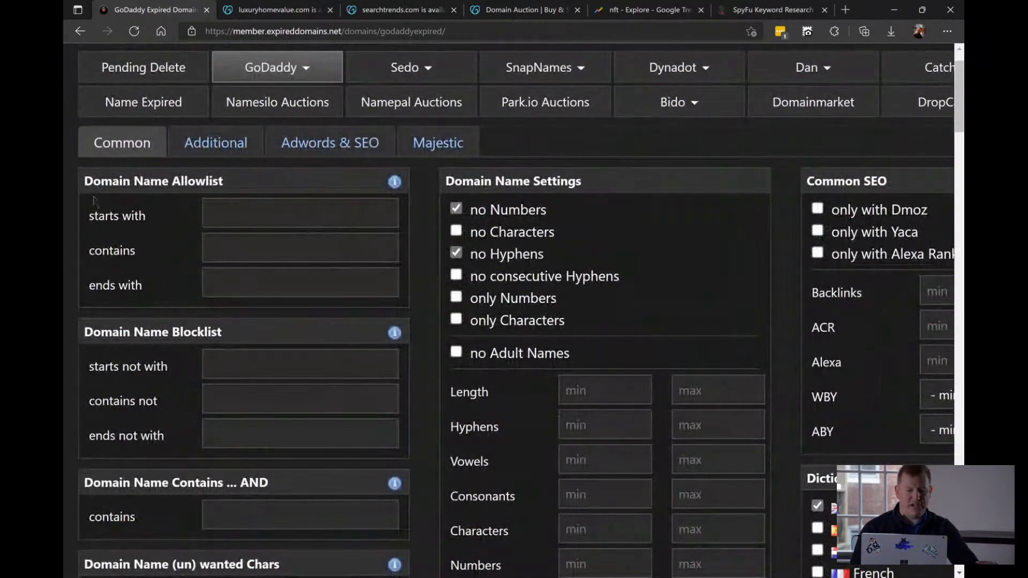
scroll(94, 201, up, 2)
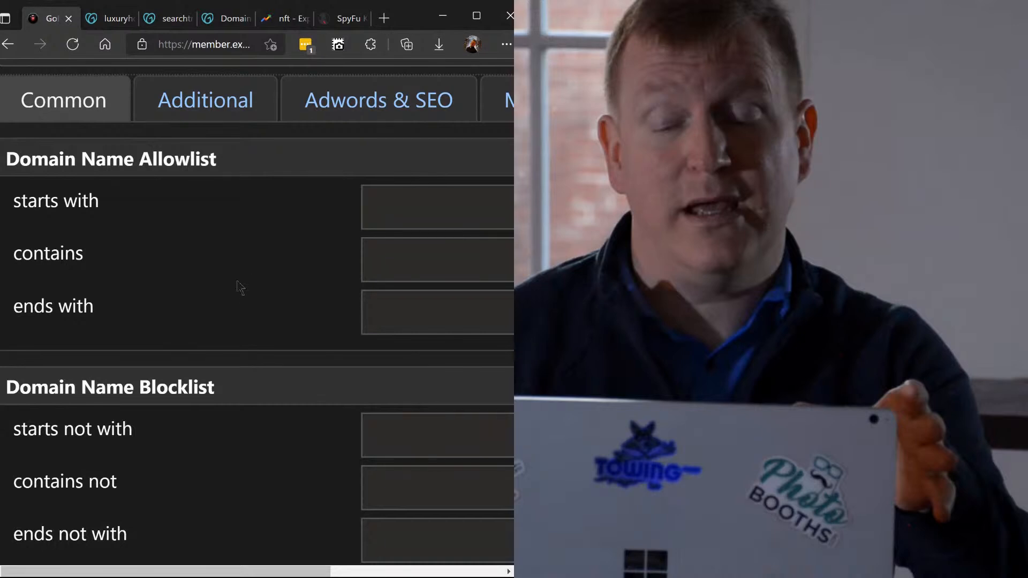
key(ctrl+minus)
key(ctrl+minus)
key(ctrl+minus)
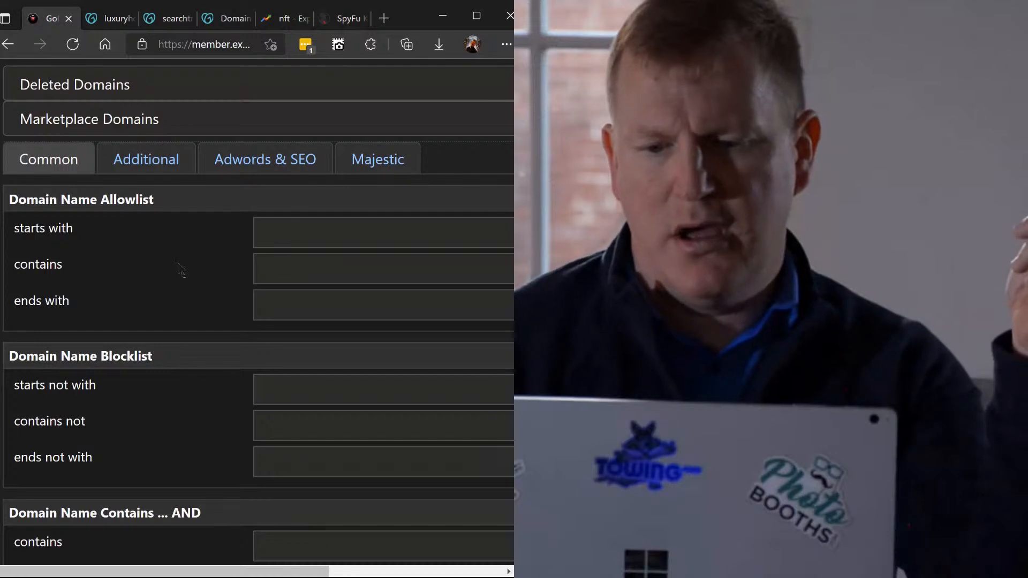
click(292, 231)
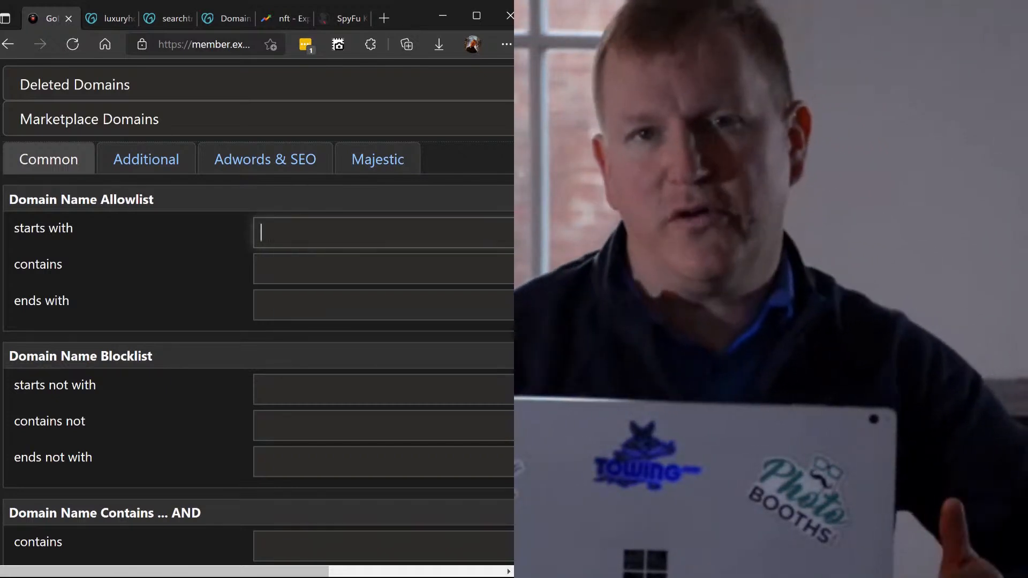
click(290, 270)
text(sto)
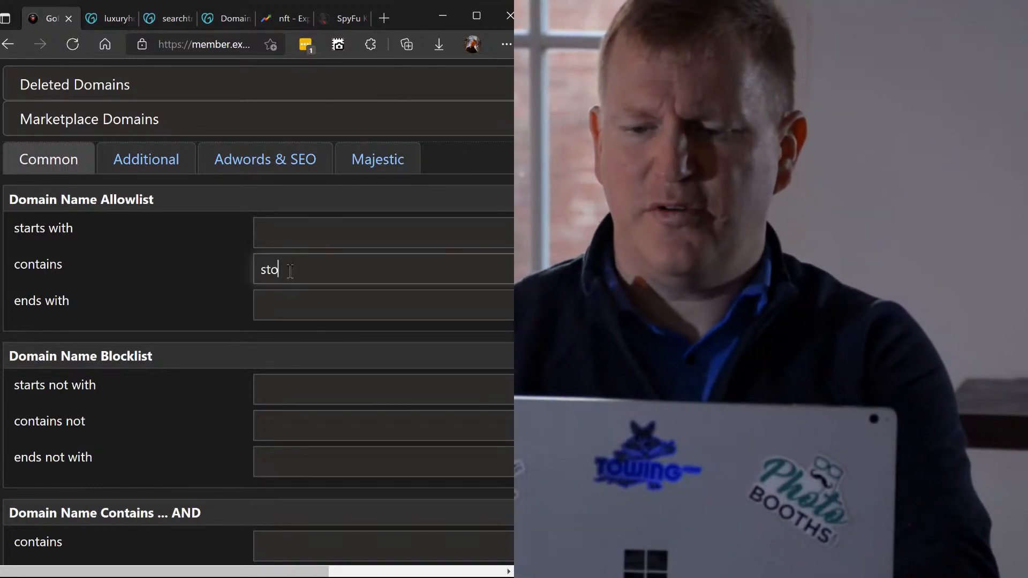
text(rage)
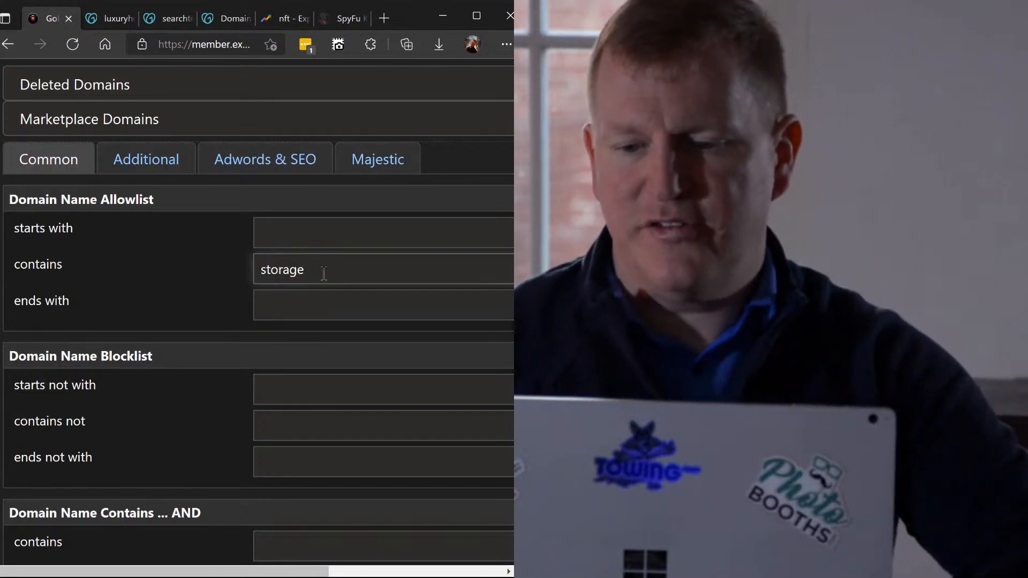
Apply the configured filters to the GoDaddy expired domains list
key(ctrl+minus)
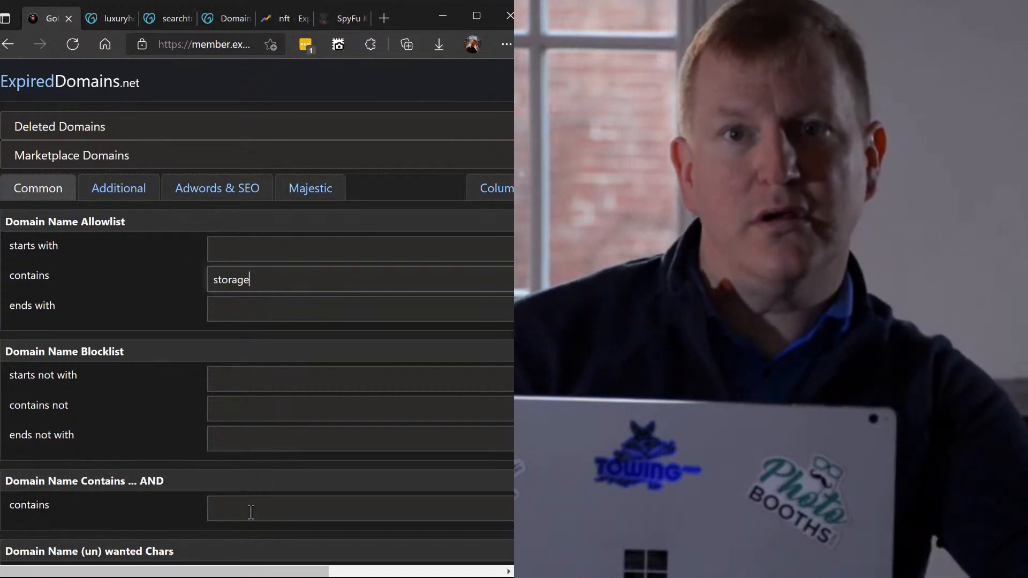
click(251, 511)
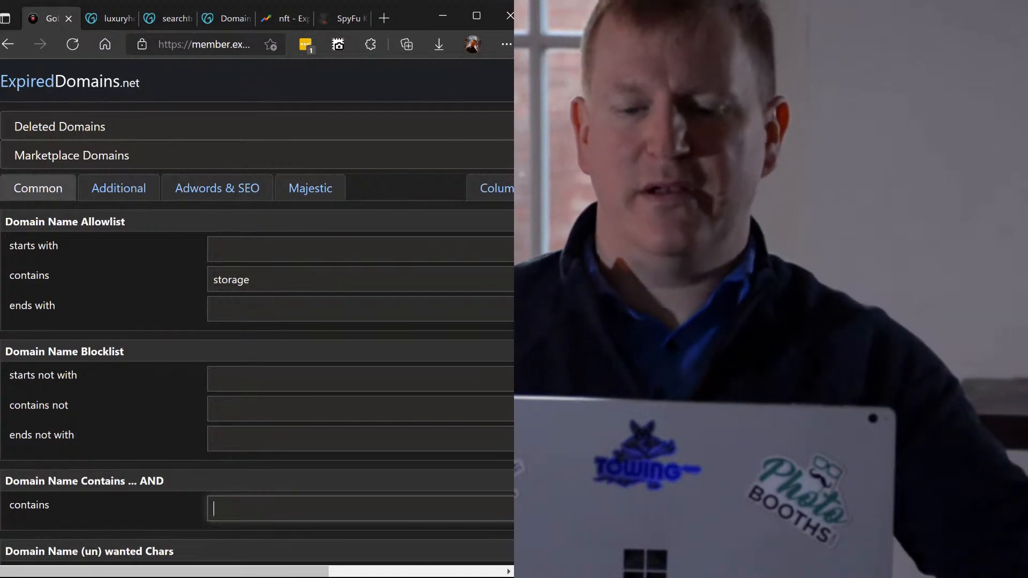
key(ctrl+minus)
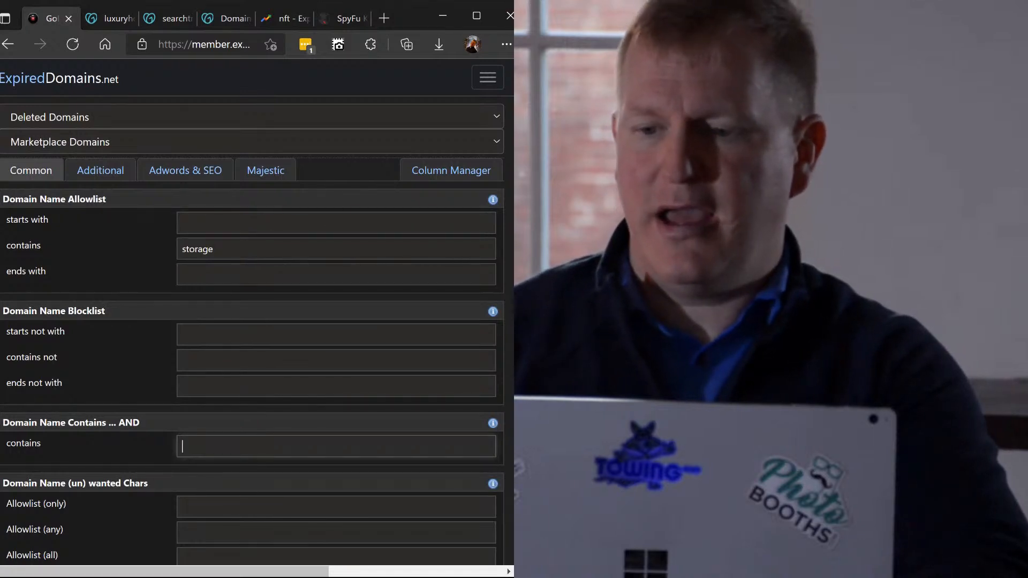
scroll(251, 310, down, 4)
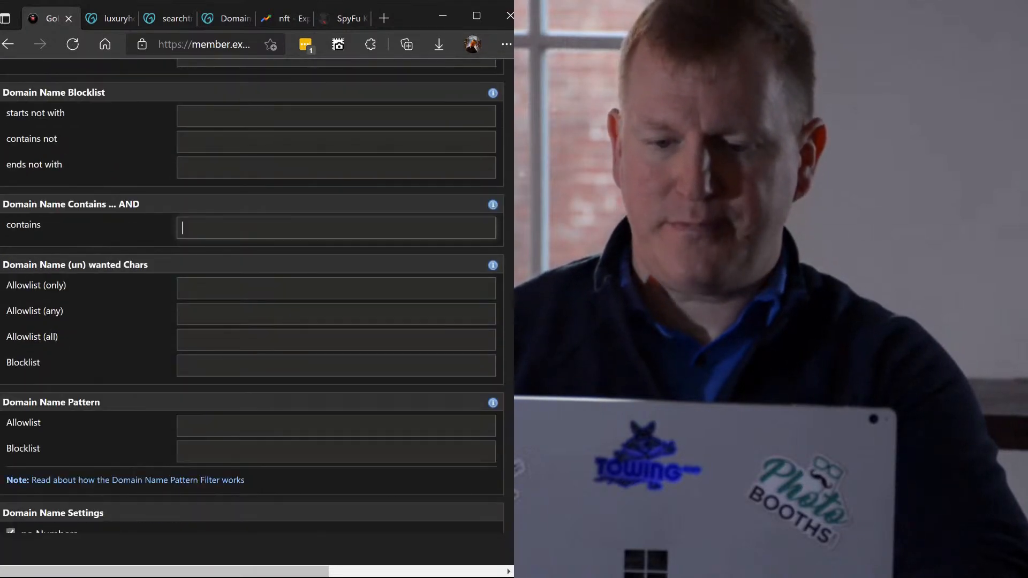
scroll(251, 310, down, 15)
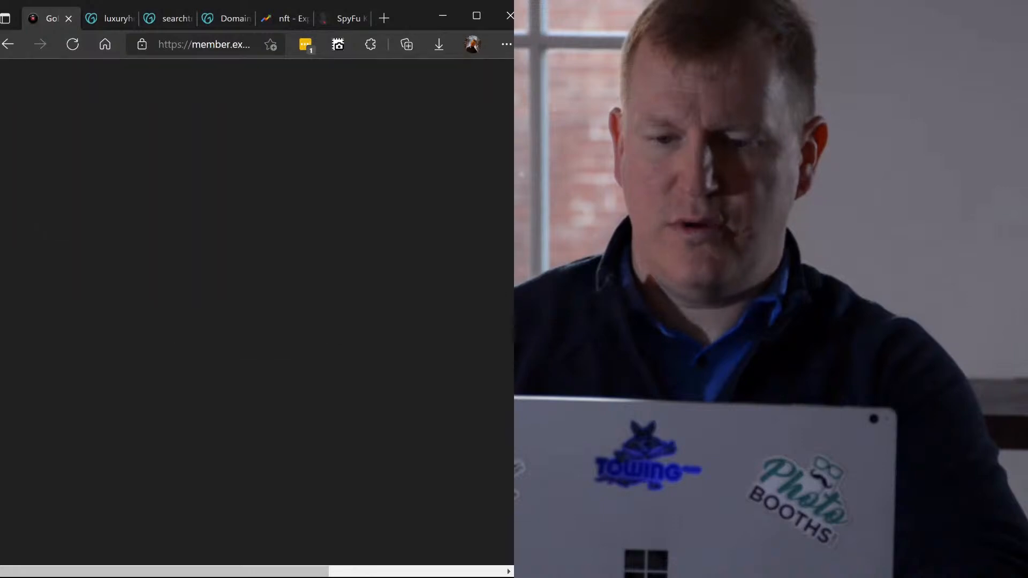
scroll(252, 310, down, 8)
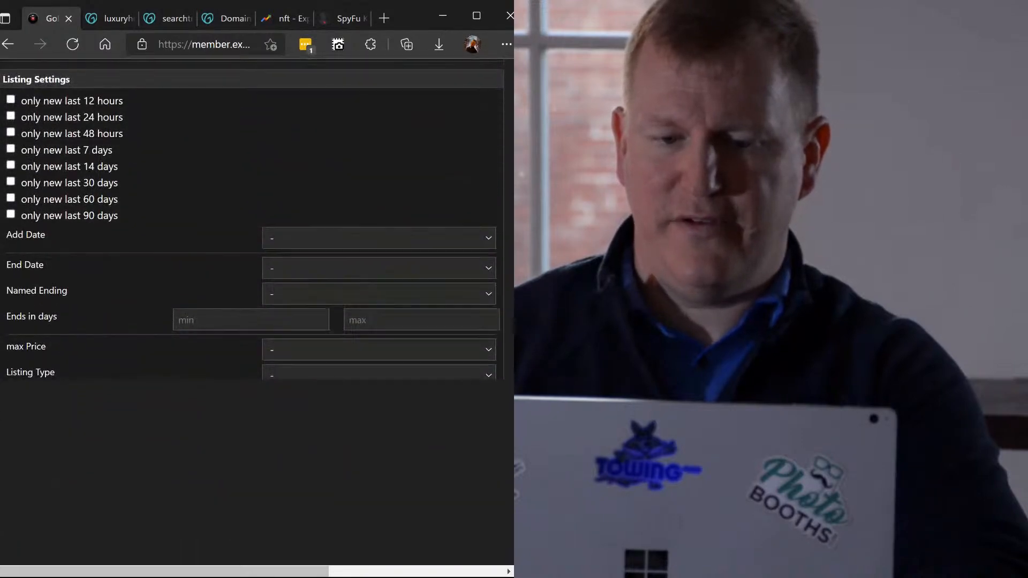
scroll(252, 311, down, 3)
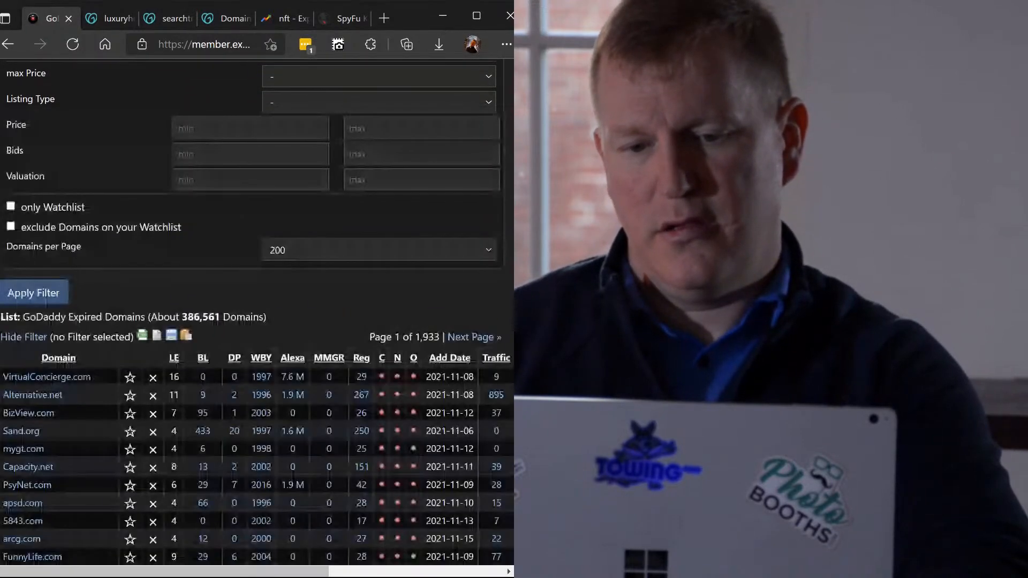
click(36, 294)
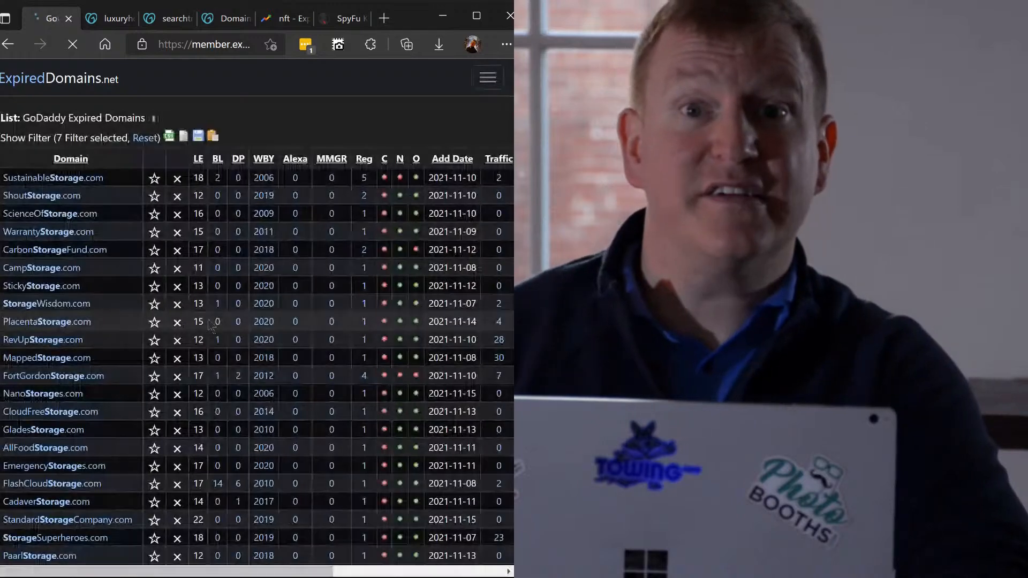
Maximize the browser window and examine the filtered storage domain names along with their age, traffic, valuation and price
scroll(212, 327, down, 1)
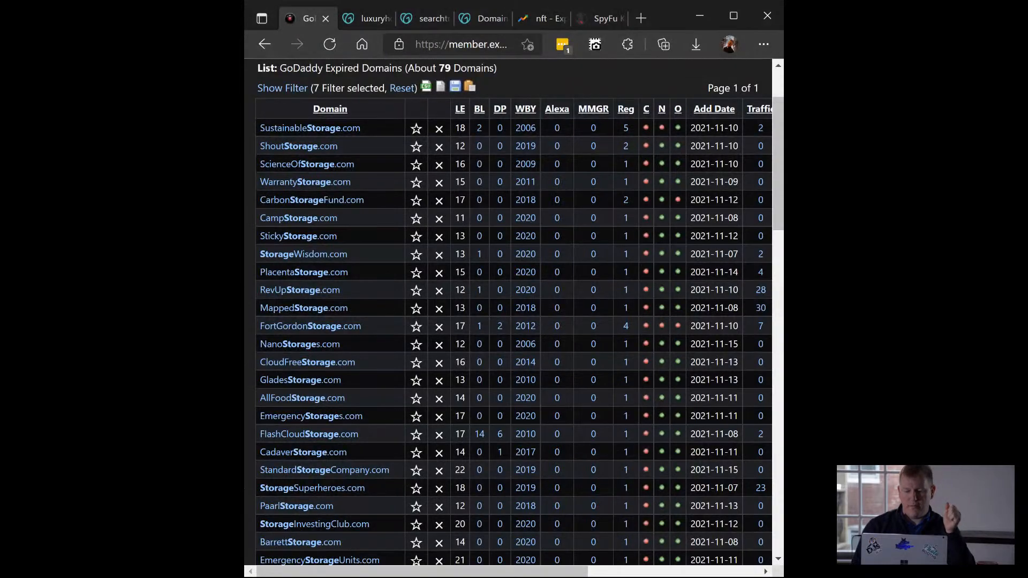
click(733, 16)
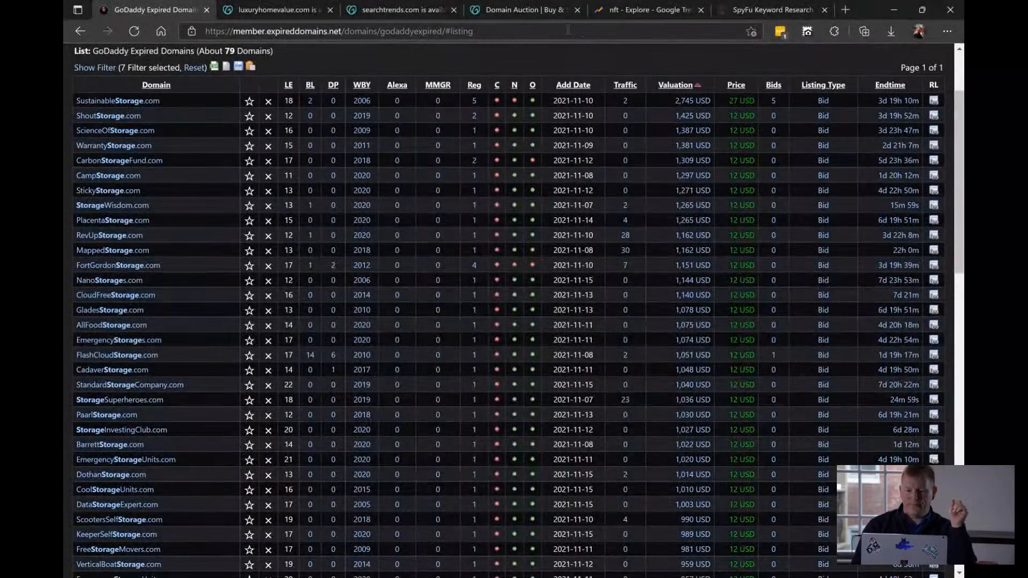
ctrl+scroll(158, 203, up, 5)
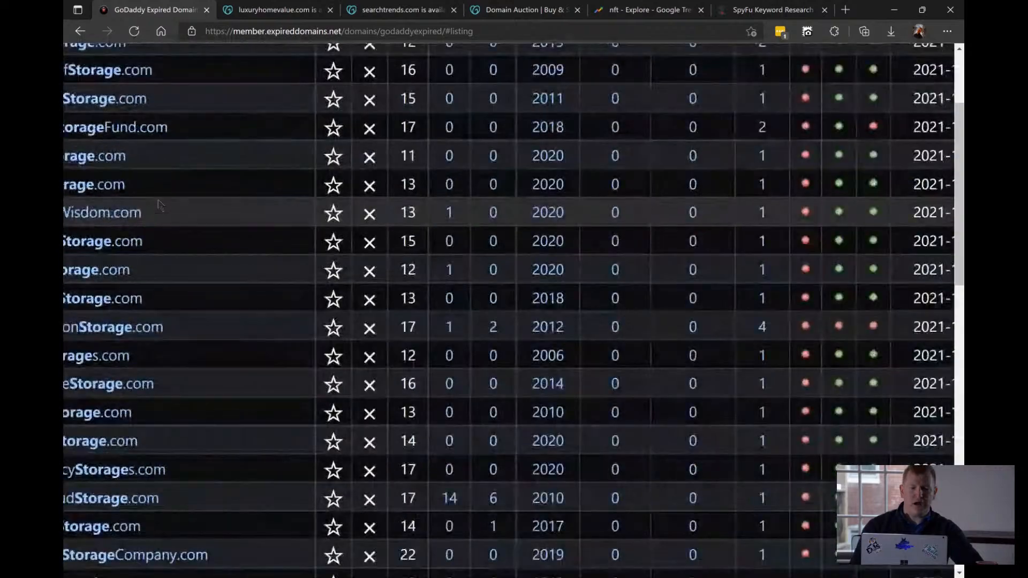
scroll(158, 204, up, 4)
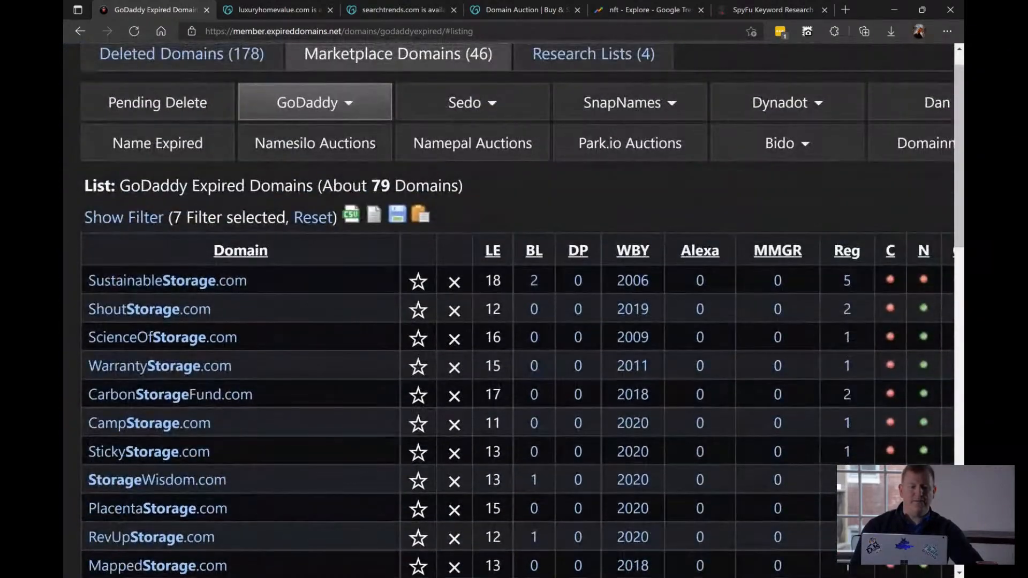
scroll(158, 203, down, 1)
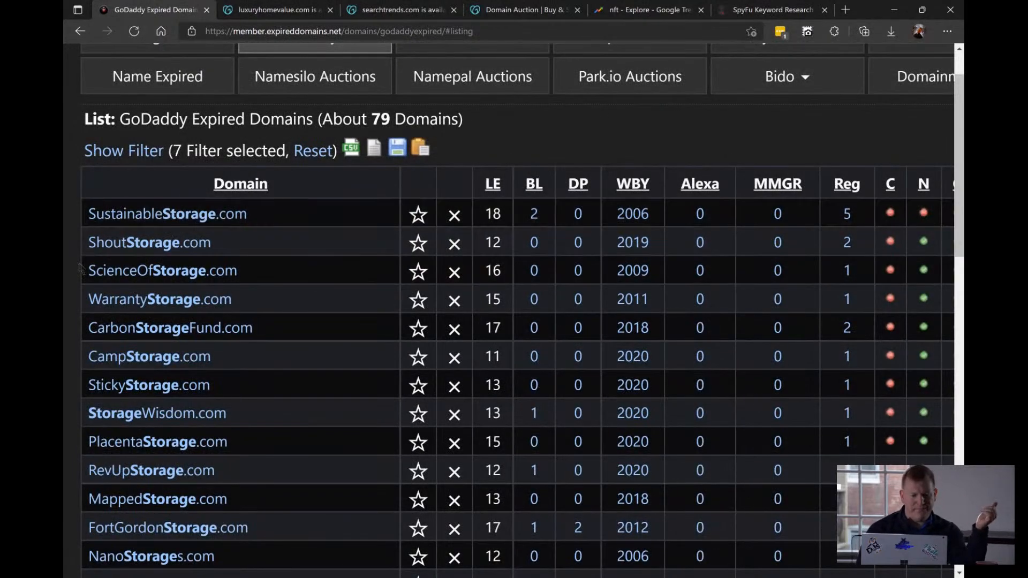
scroll(81, 270, down, 3)
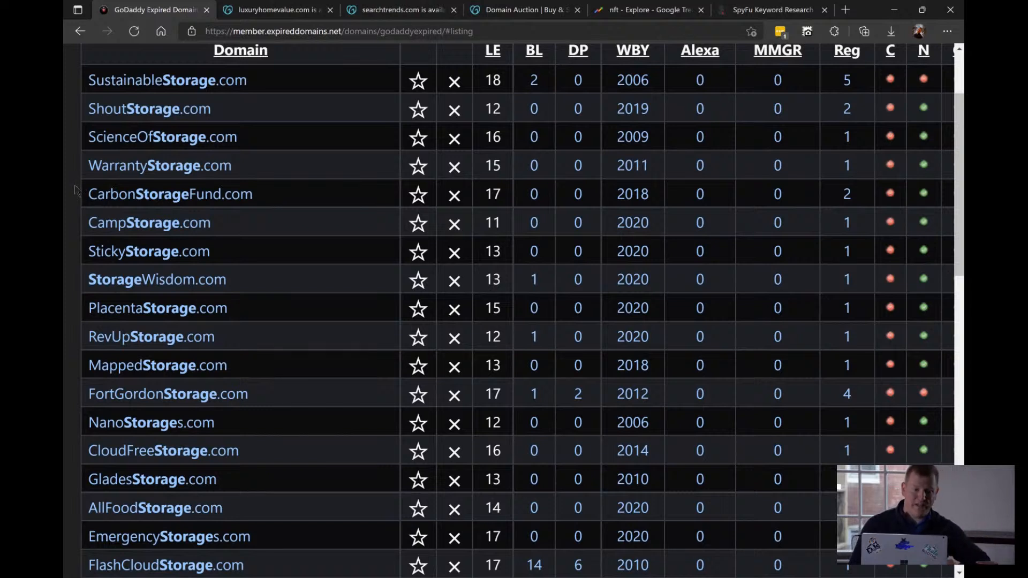
scroll(77, 190, down, 1)
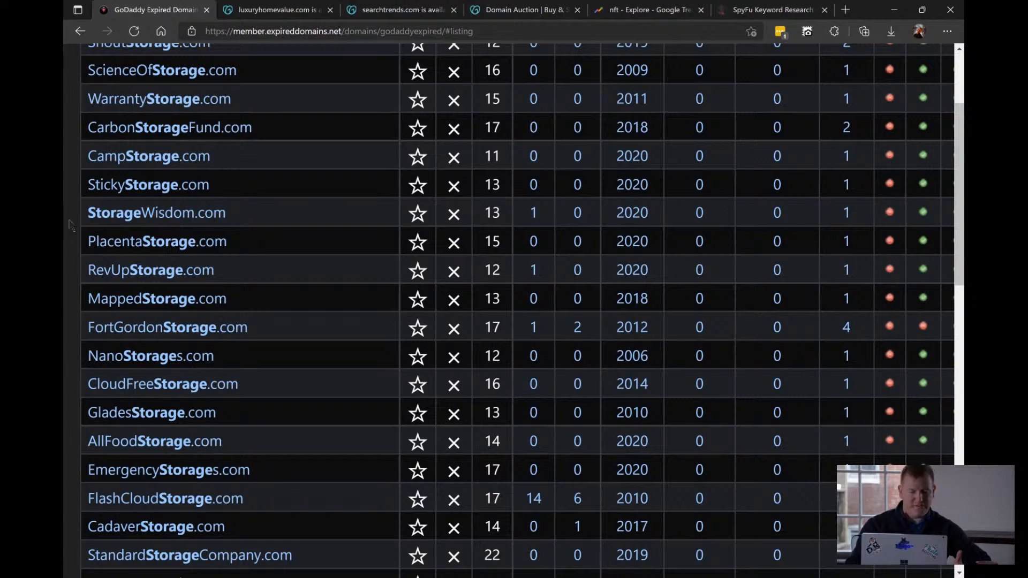
scroll(70, 224, down, 7)
scroll(515, 311, up, 7)
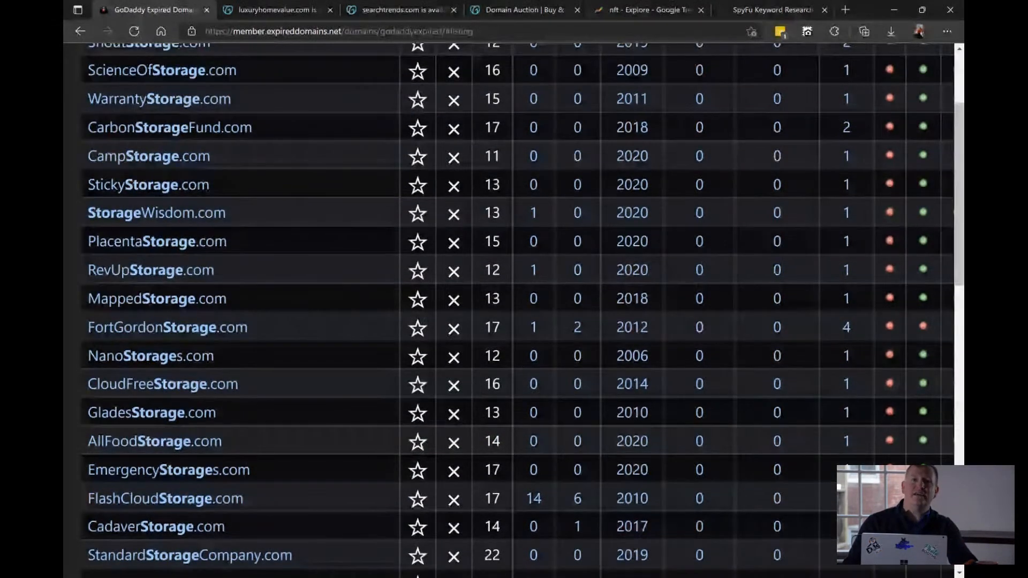
key(ctrl+minus)
key(ctrl+minus)
key(ctrl+minus)
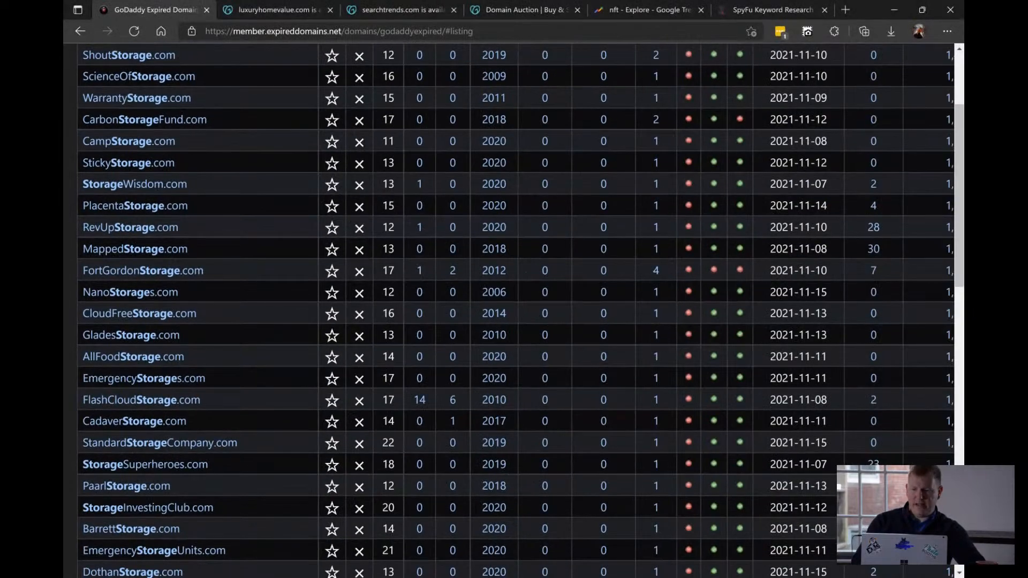
key(ctrl+minus)
key(ctrl+minus)
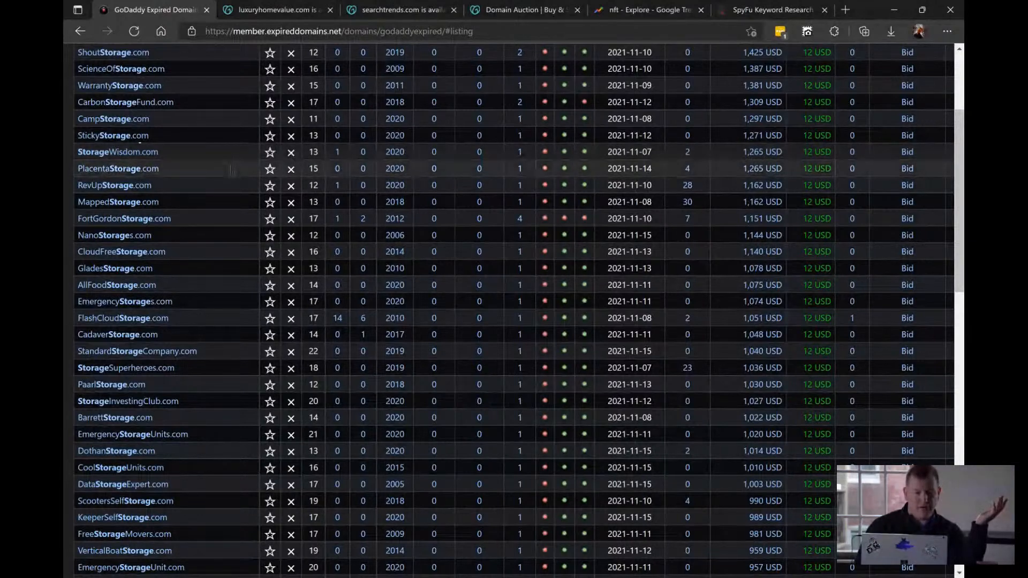
Open the GoDaddy auction listing for EmergencyStorageUnits.com from the filtered results and add it to the watchlist
key(ctrl+plus)
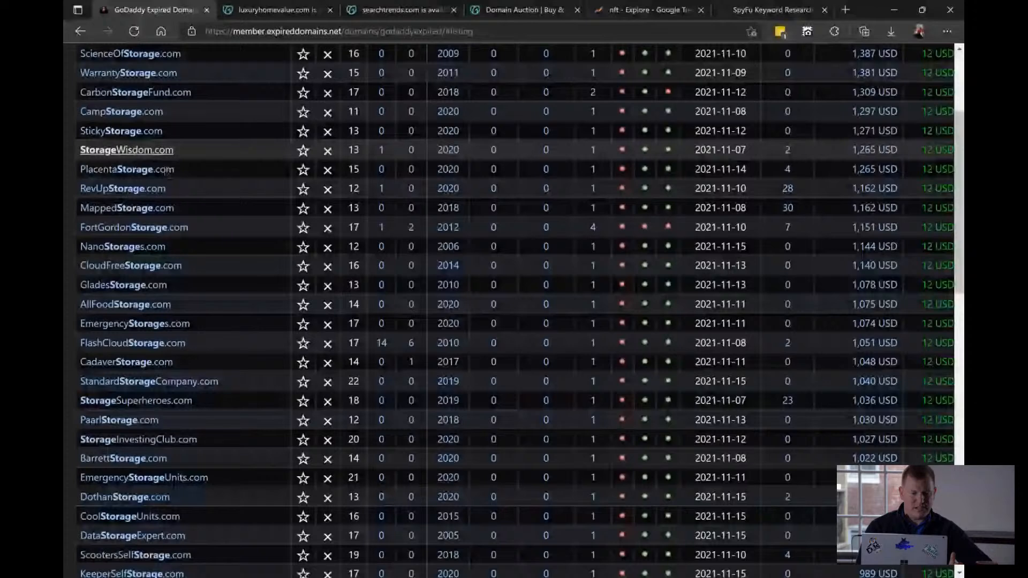
scroll(72, 202, up, 4)
scroll(72, 202, down, 2)
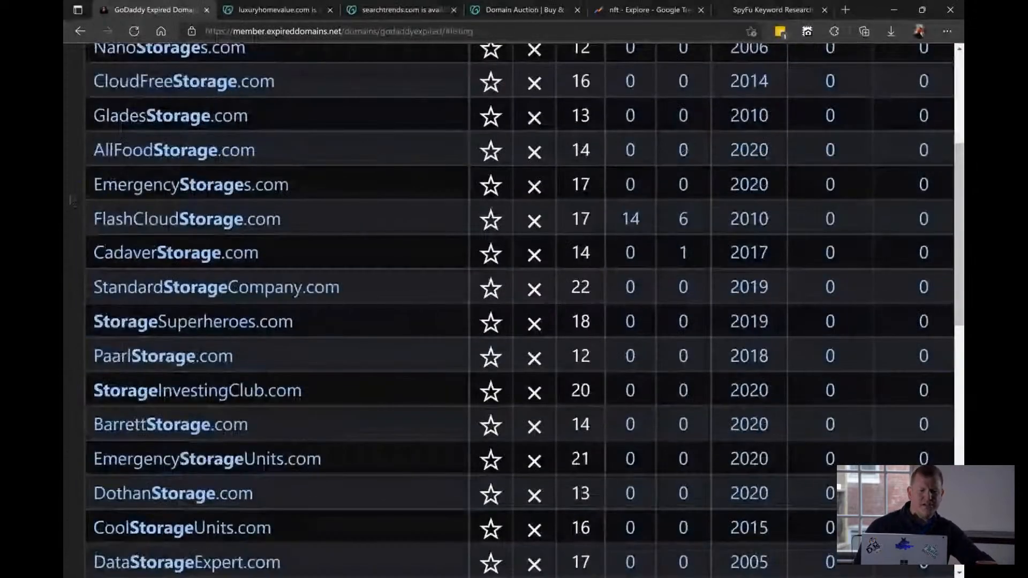
scroll(73, 201, down, 1)
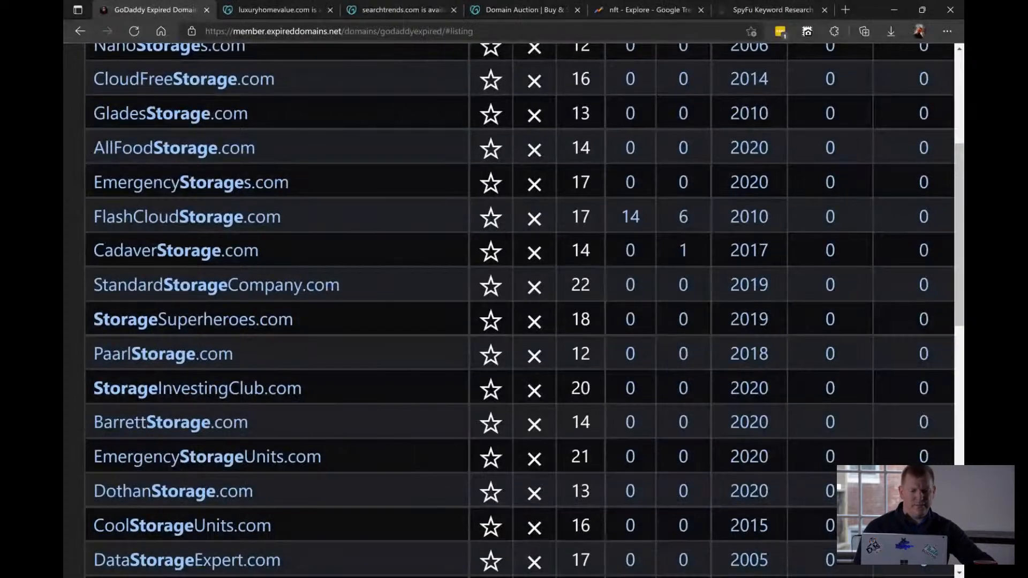
scroll(72, 201, down, 1)
scroll(72, 202, down, 1)
scroll(519, 311, down, 2)
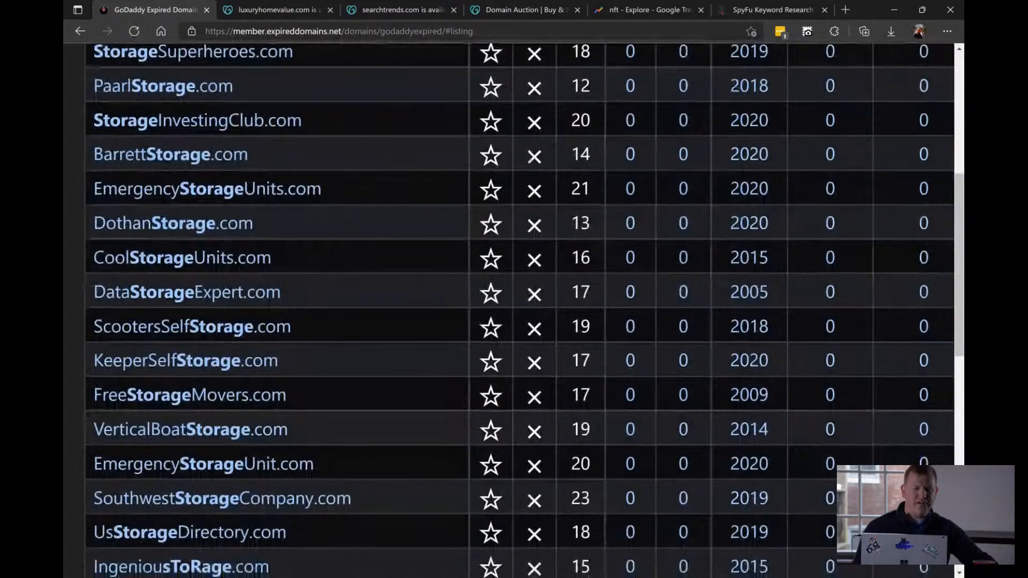
click(192, 198)
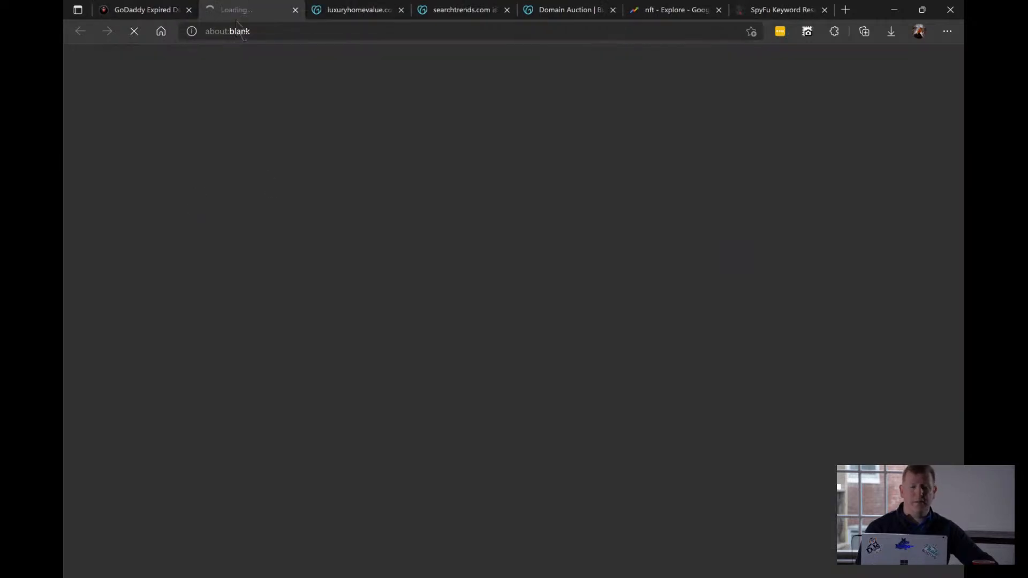
click(153, 14)
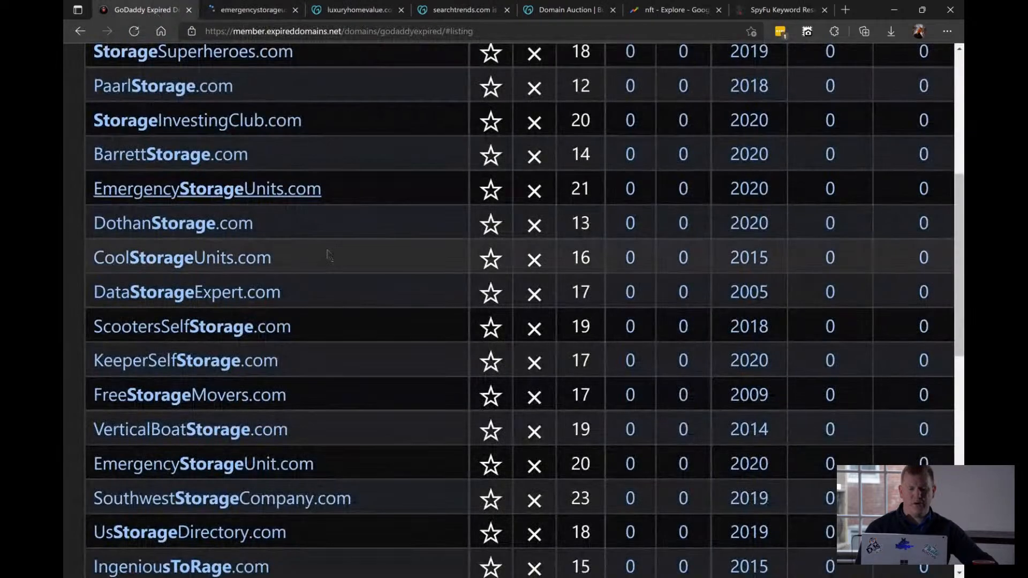
click(260, 11)
click(776, 171)
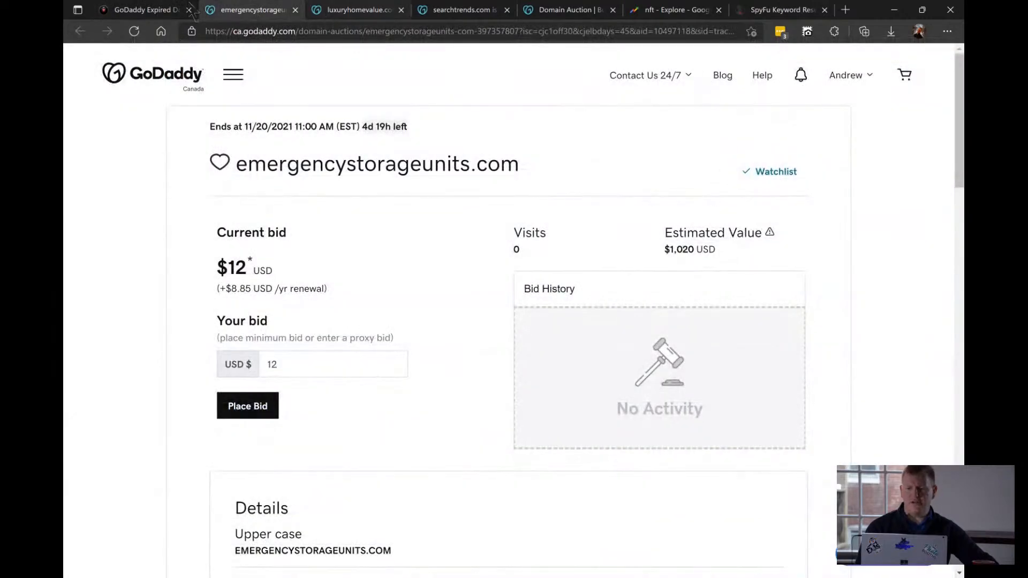
Return to the filtered expired domains list and examine the remaining storage domain names with their age, bids and valuation
click(152, 15)
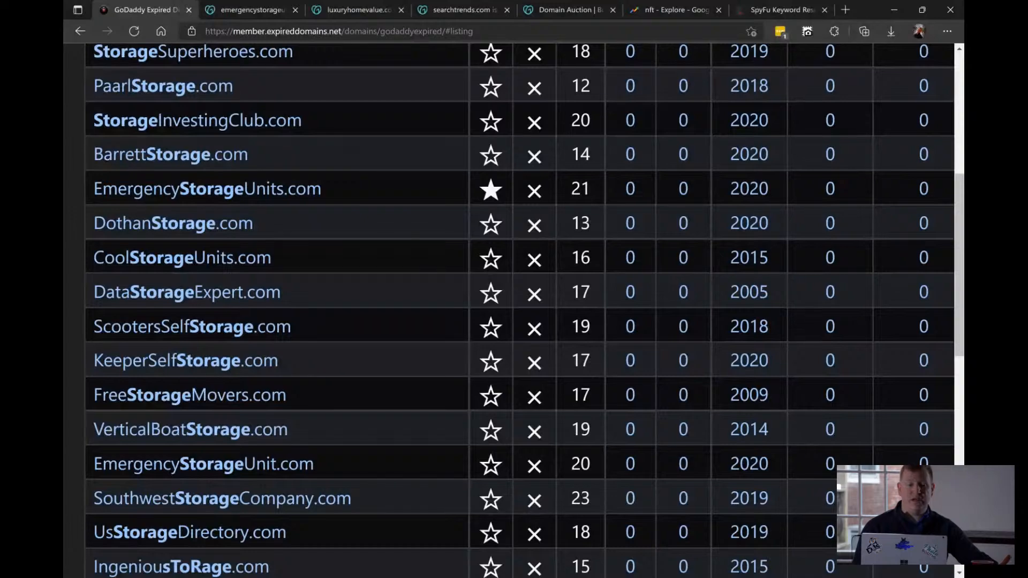
key(ctrl+minus)
key(ctrl+minus)
key(ctrl+minus)
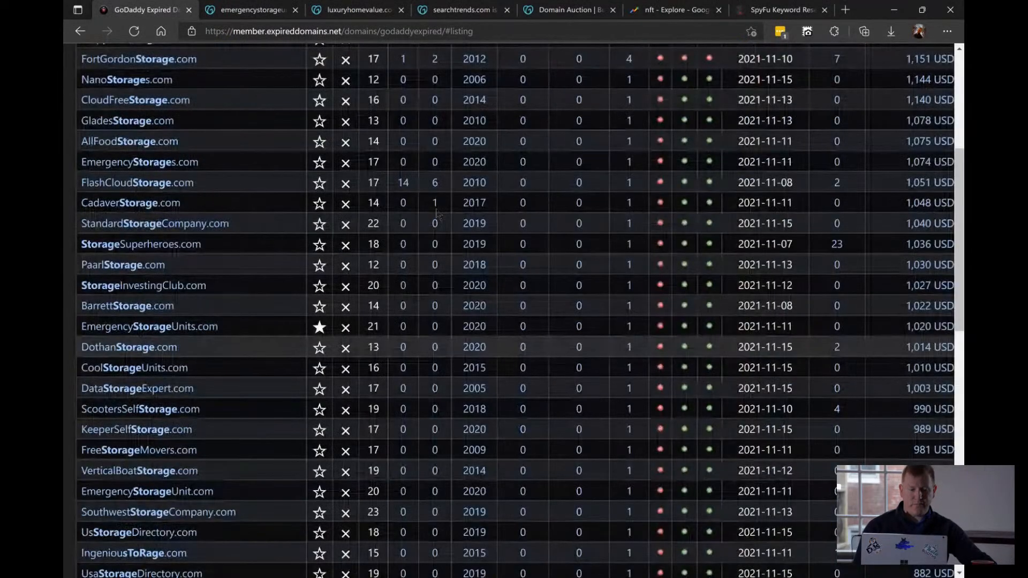
key(ctrl+minus)
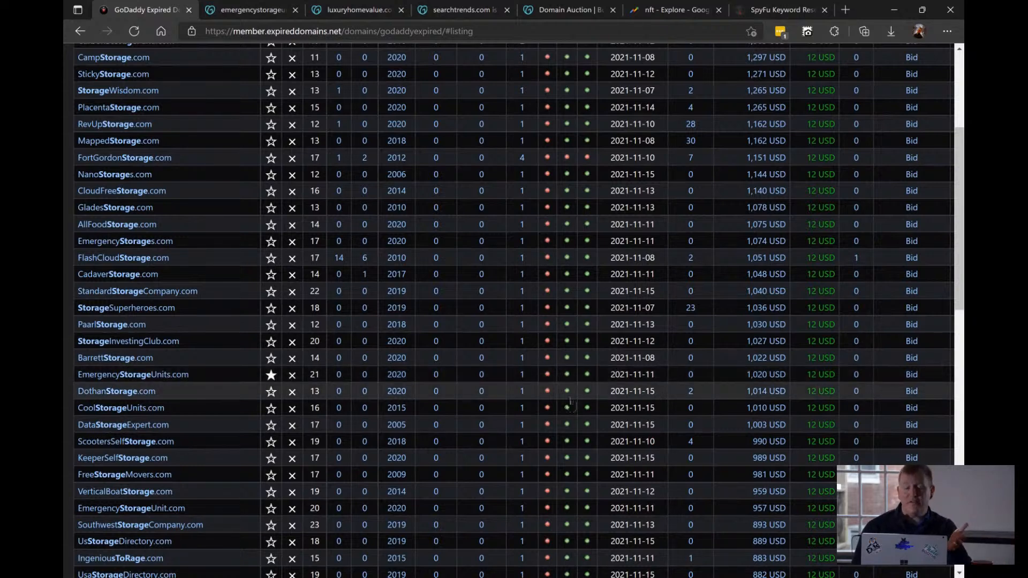
ctrl+scroll(259, 384, up, 5)
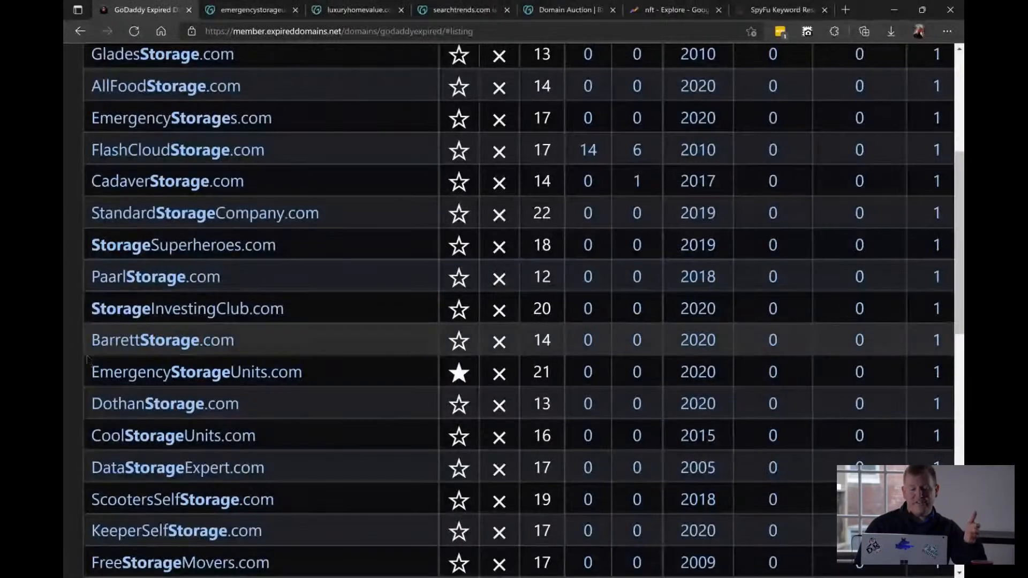
scroll(74, 397, down, 5)
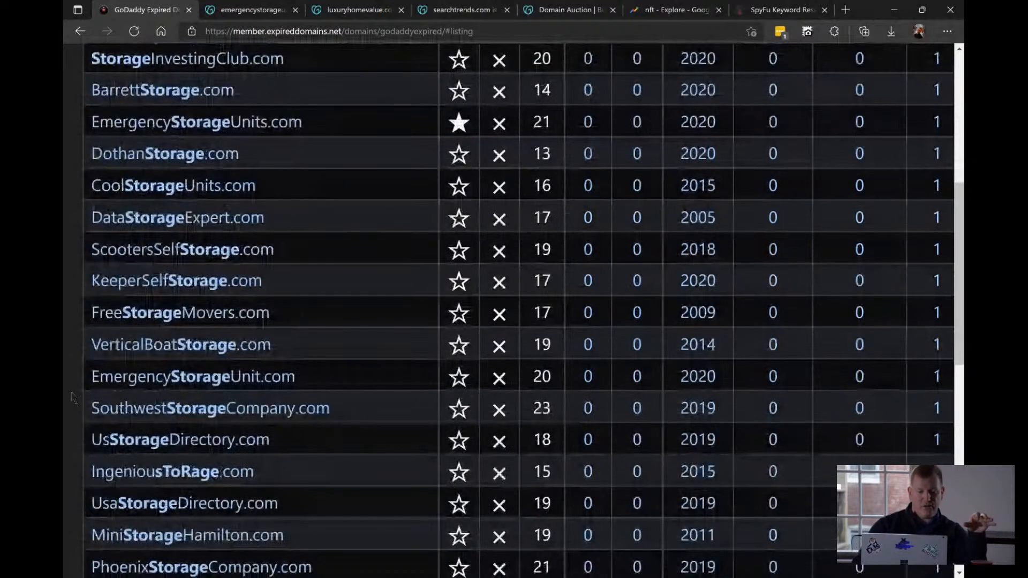
scroll(134, 345, down, 1)
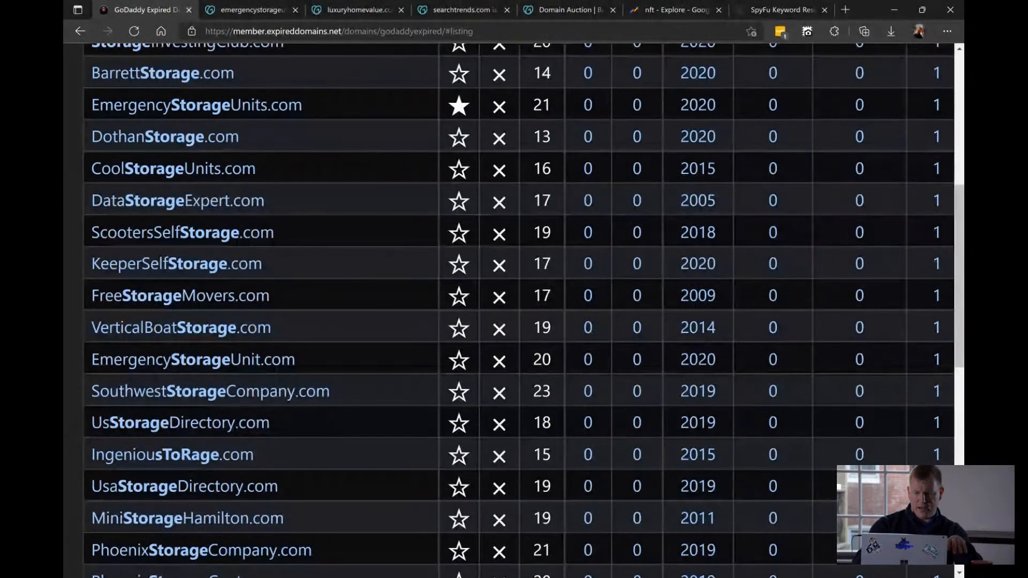
scroll(81, 313, down, 5)
scroll(514, 311, down, 4)
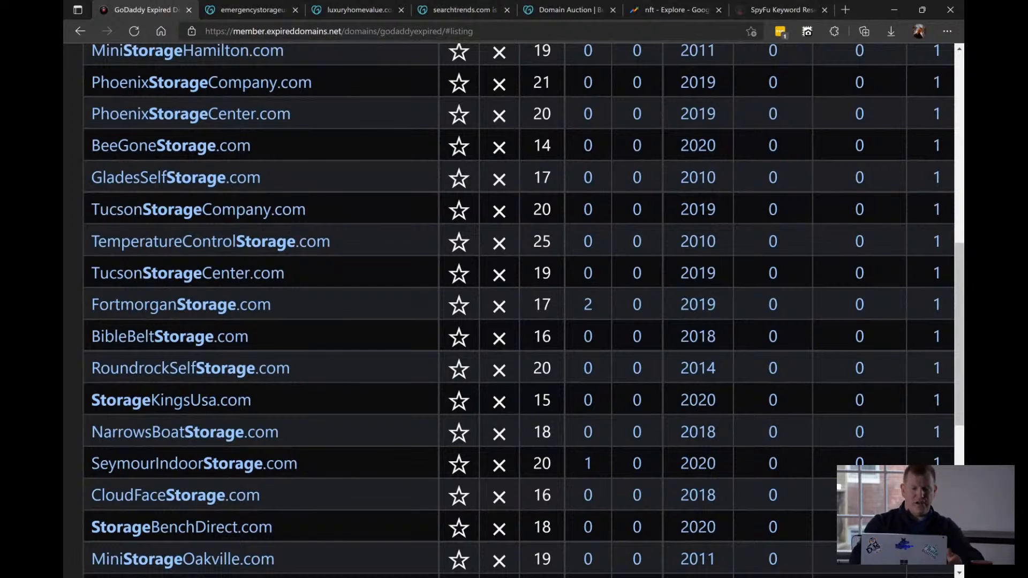
scroll(514, 311, down, 2)
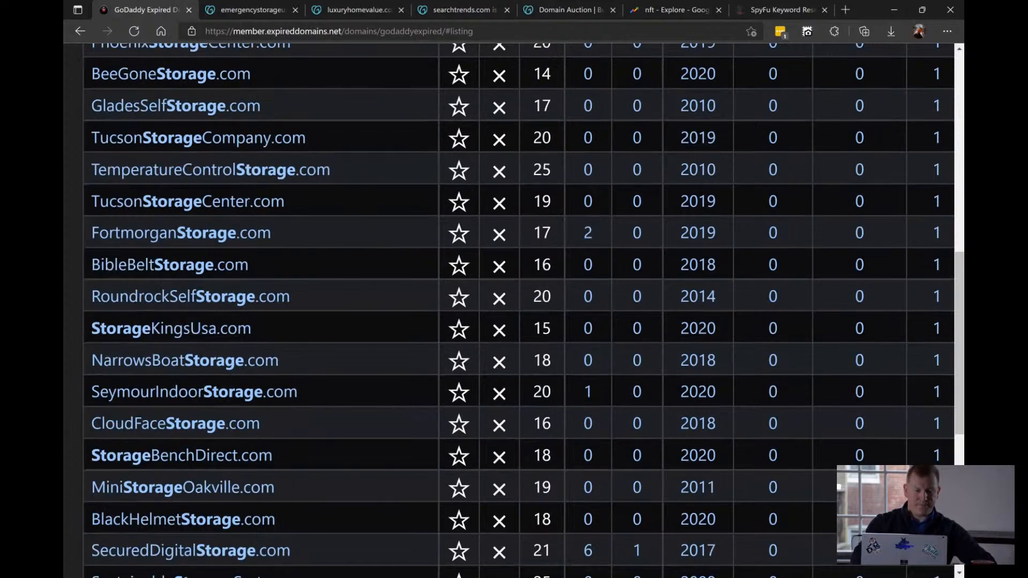
scroll(514, 311, down, 15)
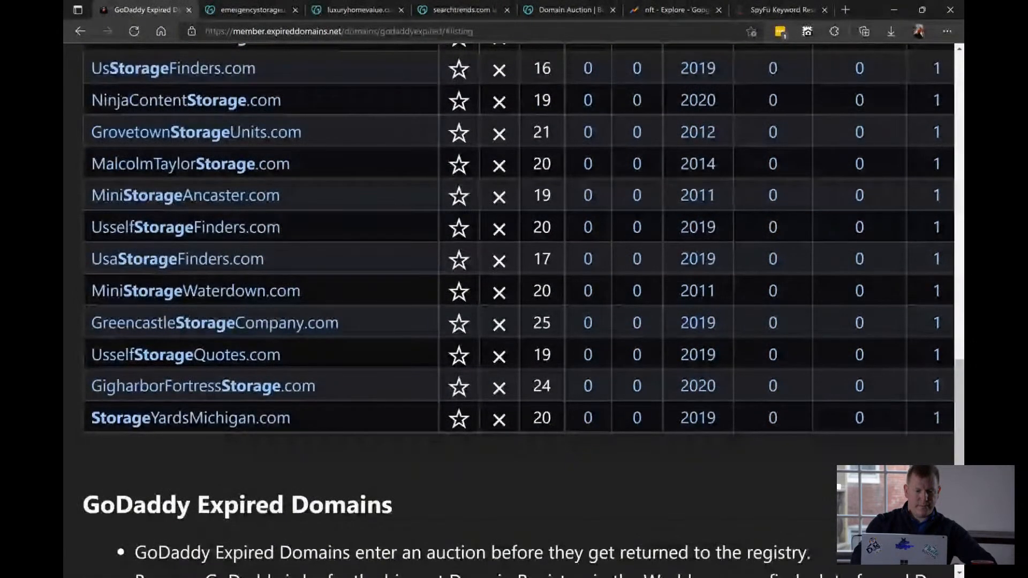
scroll(514, 311, up, 15)
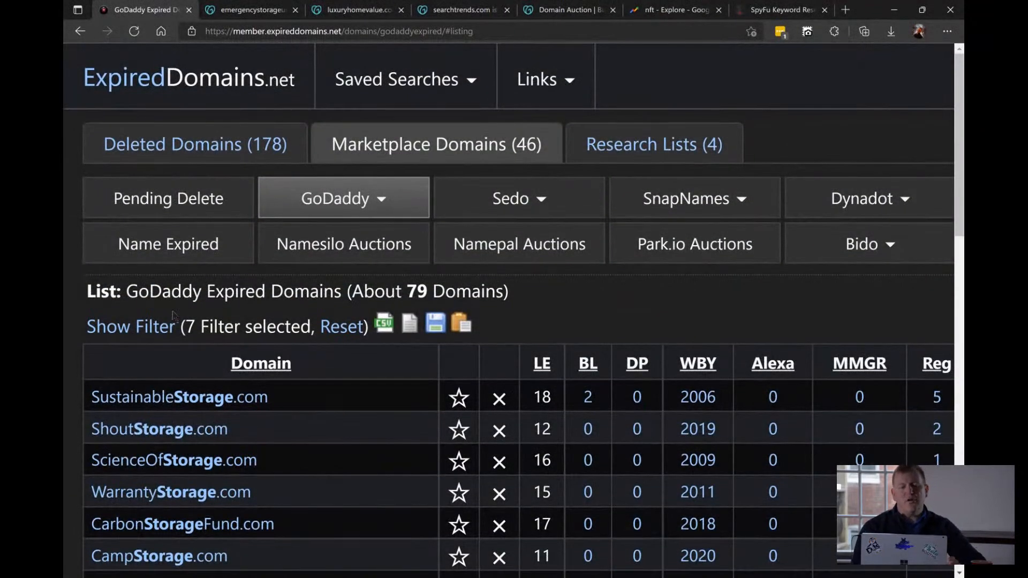
click(305, 577)
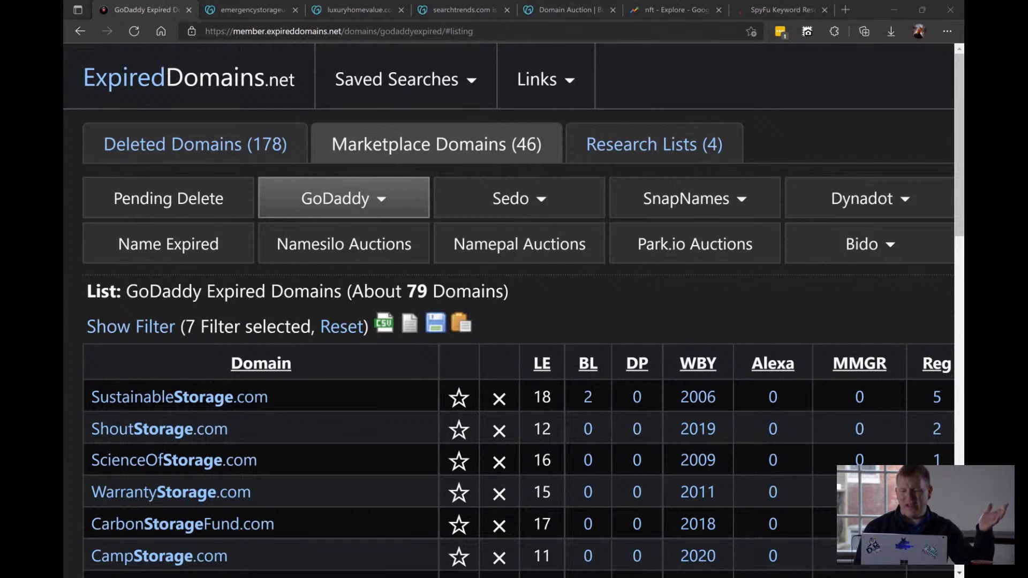
click(332, 577)
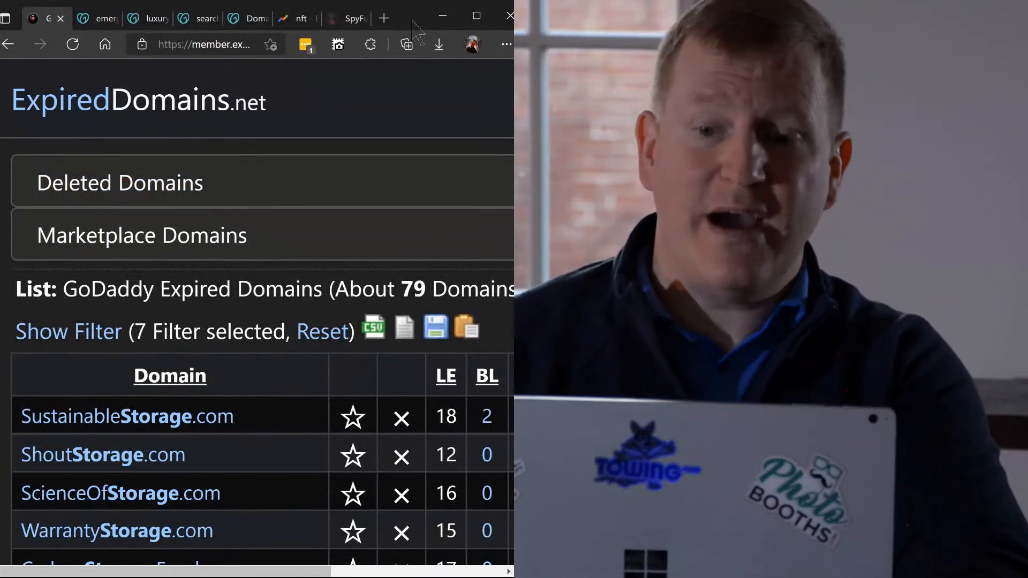
Save the current GoDaddy expired domains filter as a saved search and rename it "GD - Storage"
click(438, 336)
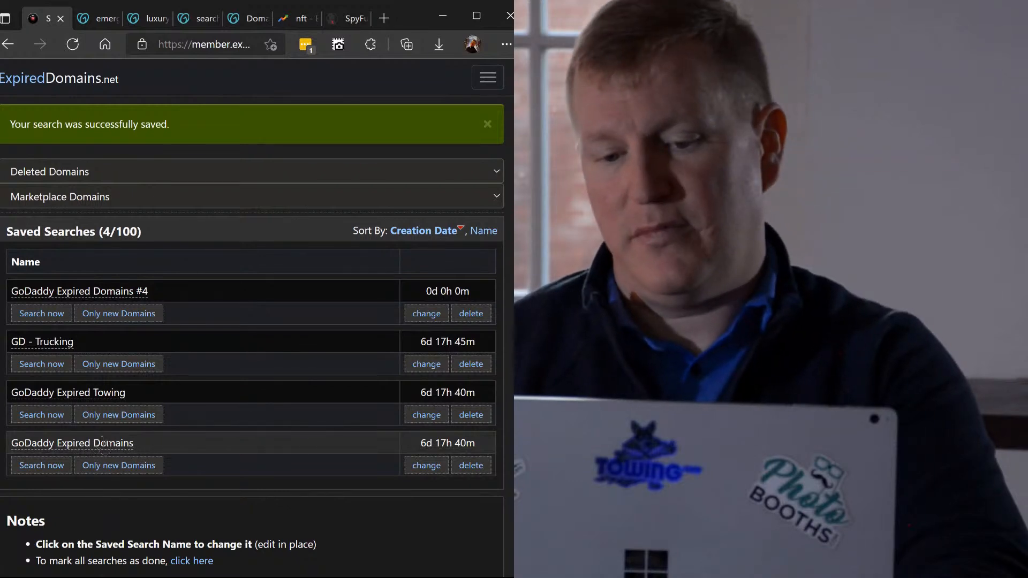
click(92, 299)
drag(182, 298, 29, 296)
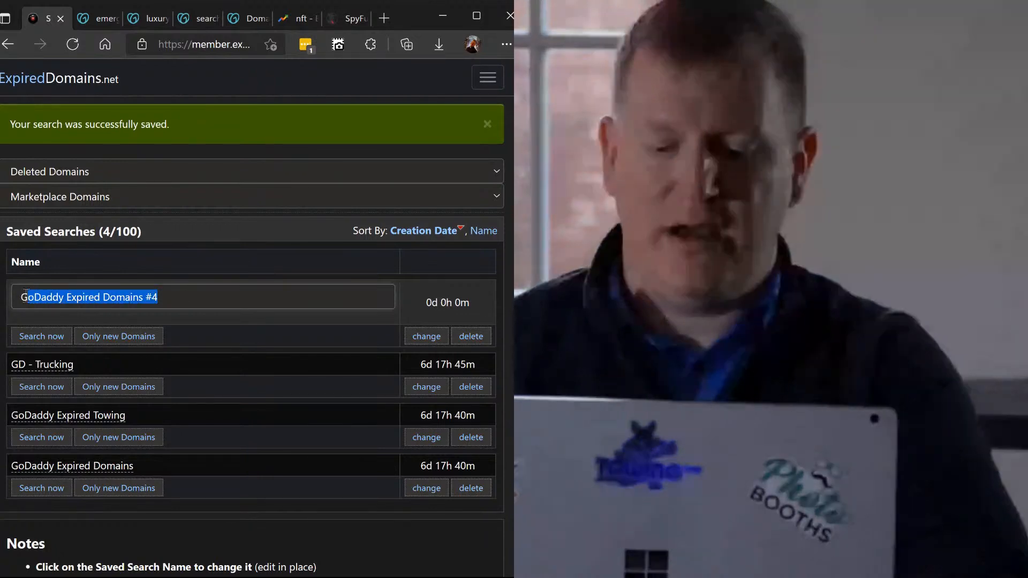
text(D - St)
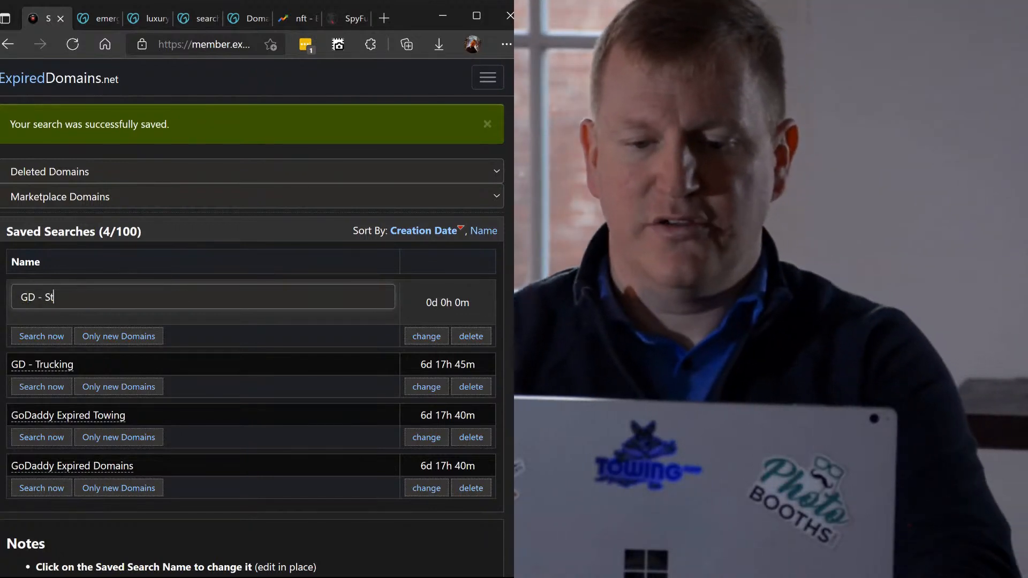
text(orage)
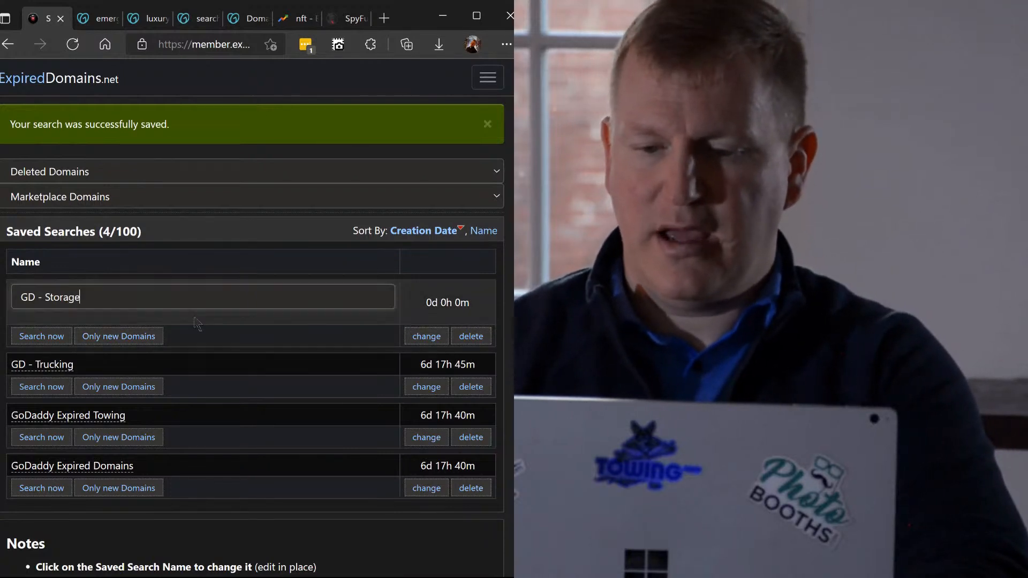
key(Return)
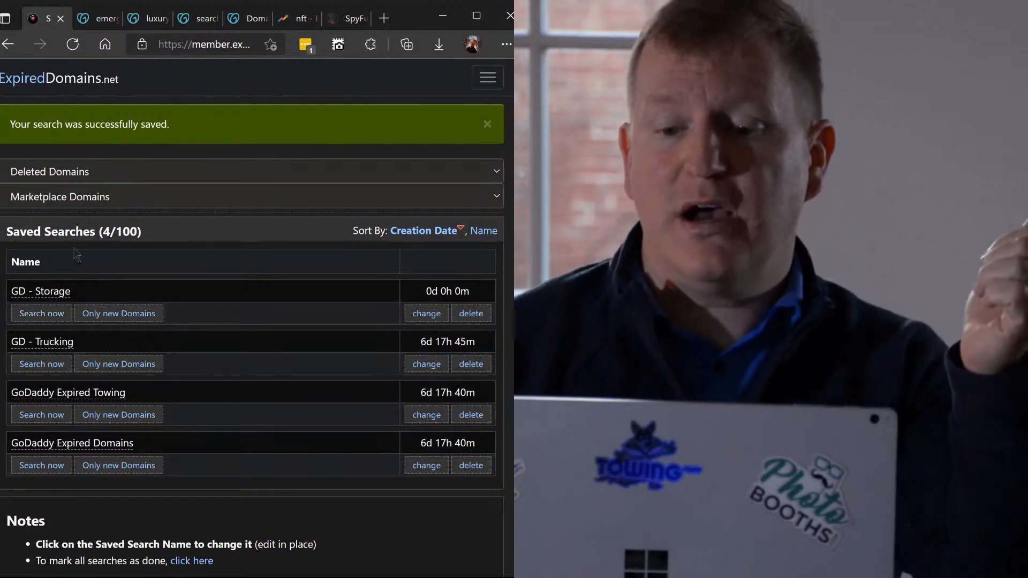
Check the saved-search limit and run the saved search "GD - Storage"
drag(138, 233, 111, 231)
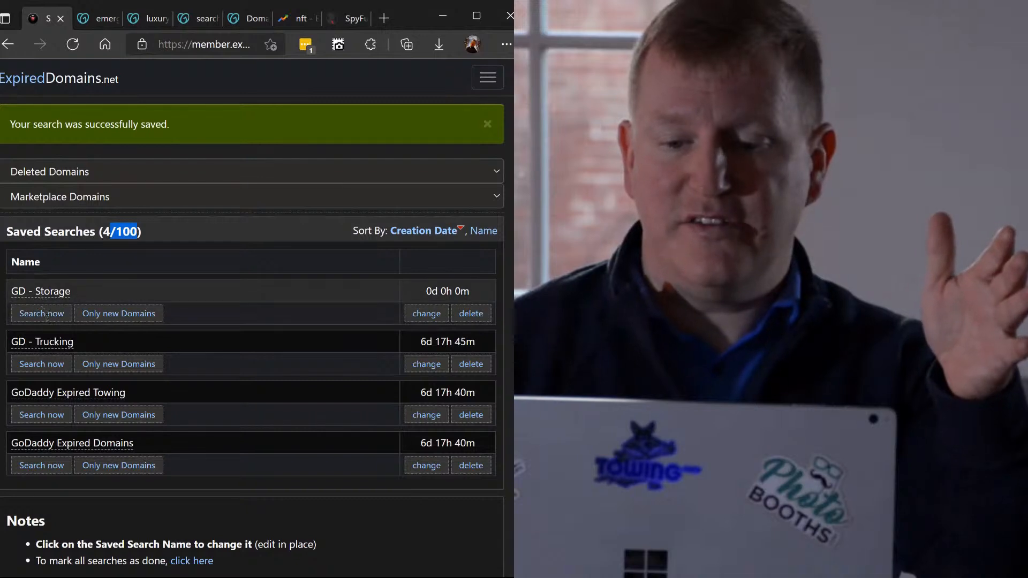
click(42, 315)
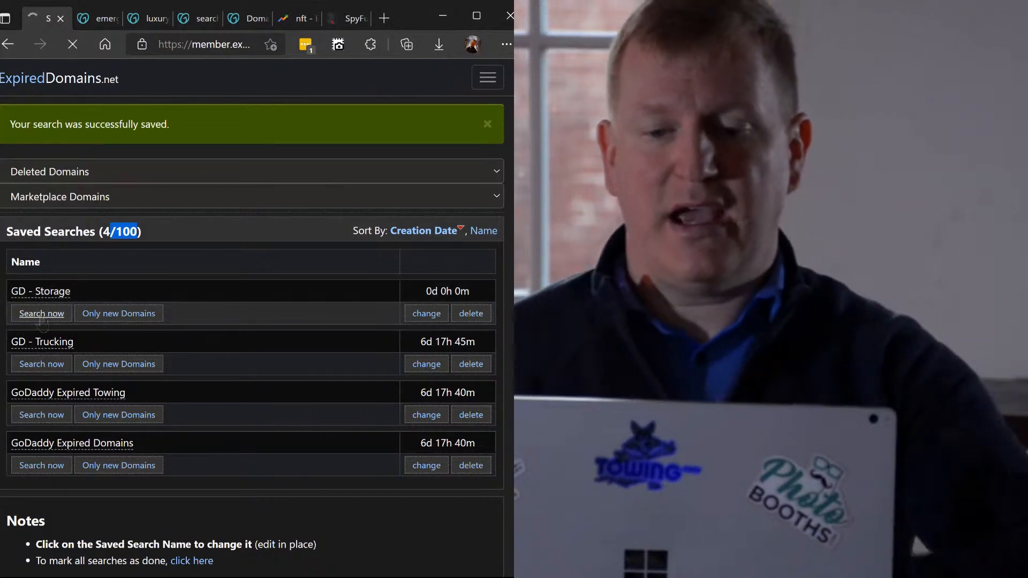